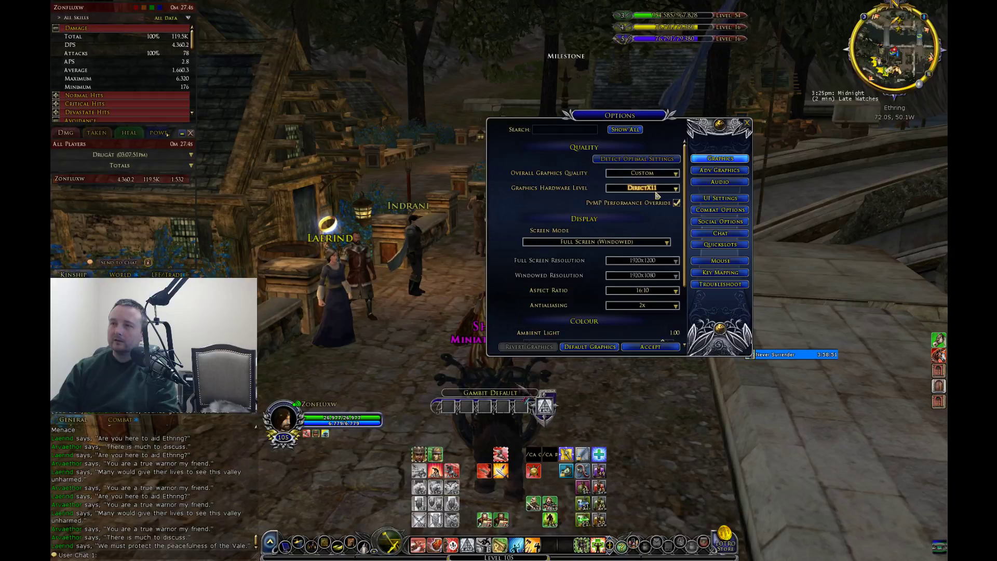
Open the Graphics Hardware Level list on the Graphics options page, where overall quality is Custom
click(657, 195)
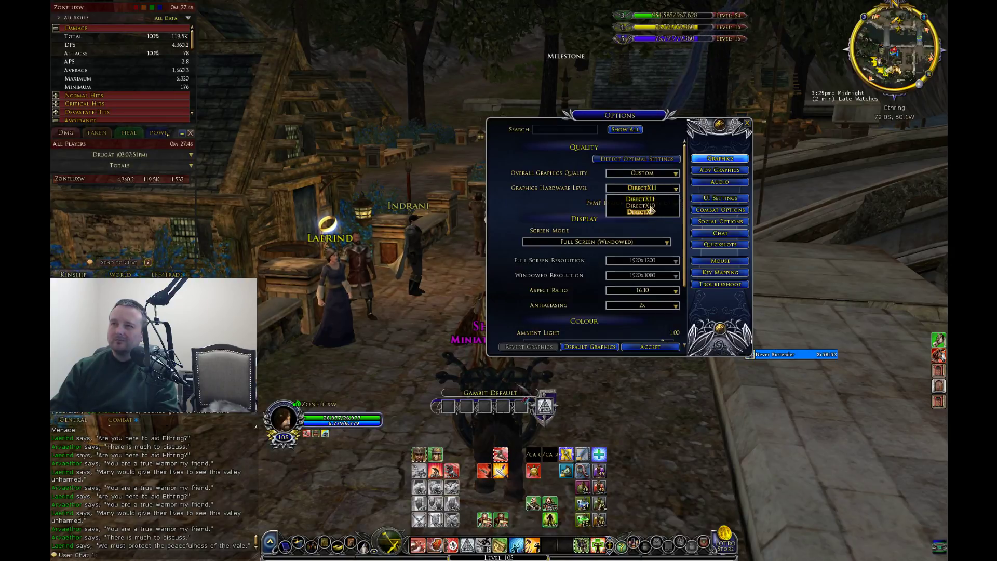
Keep DirectX11, scroll to the Colour sliders (Ambient Light 1.00), and move the Options window aside
click(657, 191)
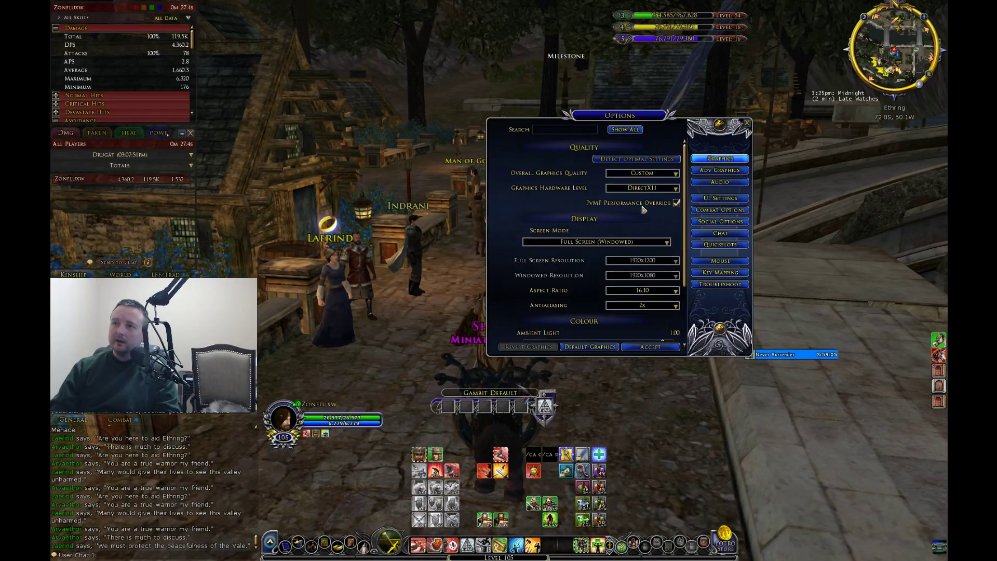
scroll(685, 218, down, 3)
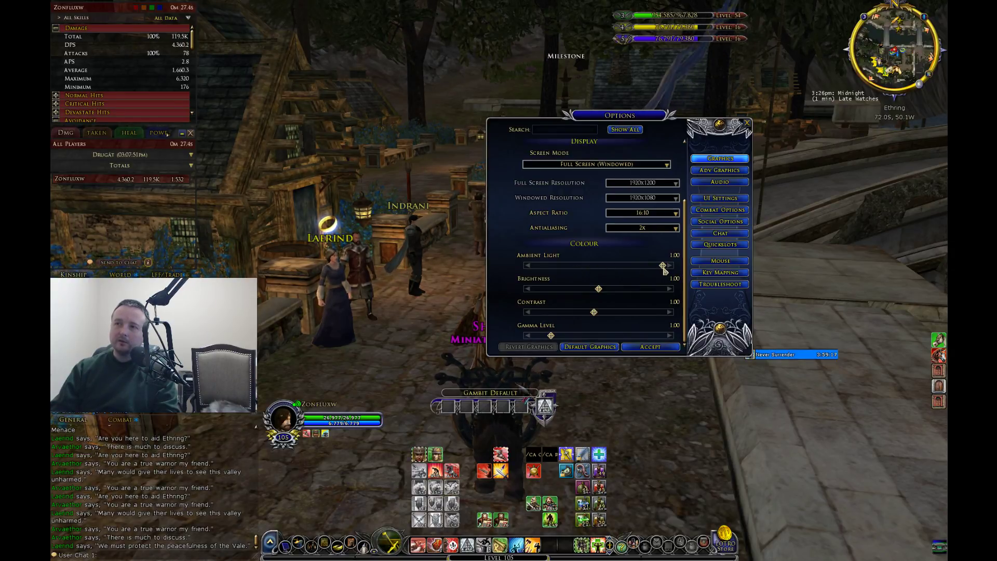
drag(626, 112, 752, 105)
drag(789, 258, 814, 260)
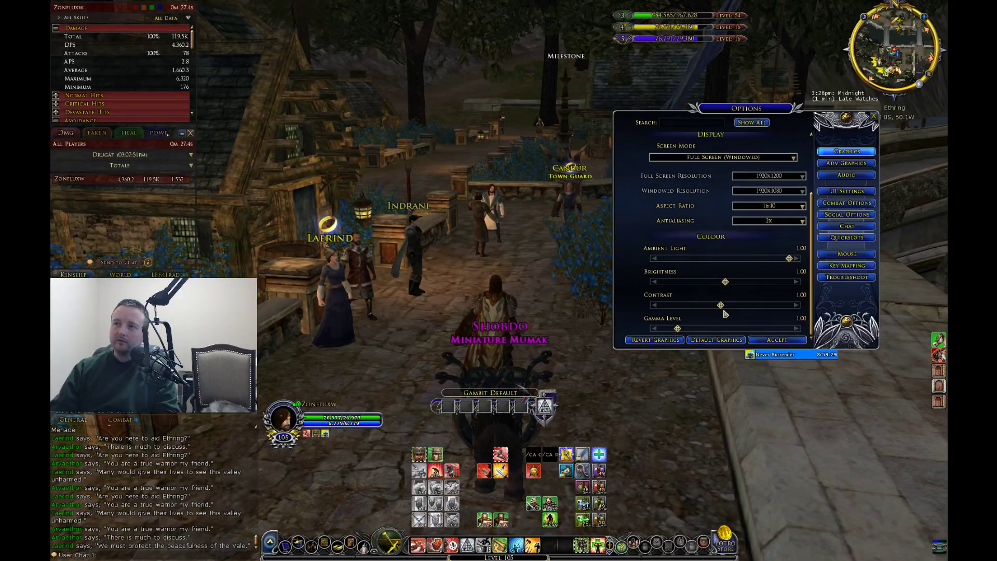
Show Advanced Graphics (Ultra High draw distance, High model detail) and rotate the camera around the character
click(836, 165)
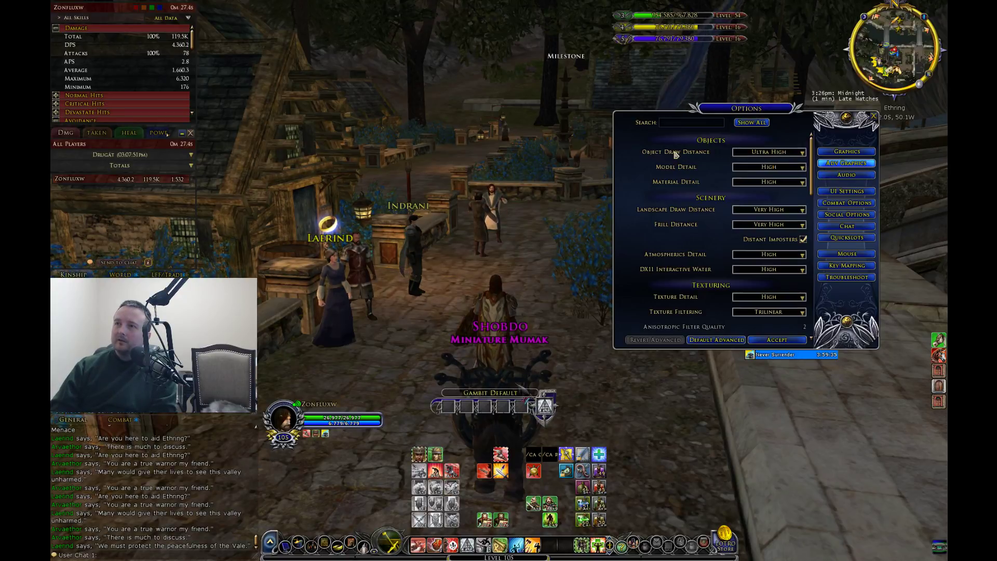
drag(519, 208, 519, 138)
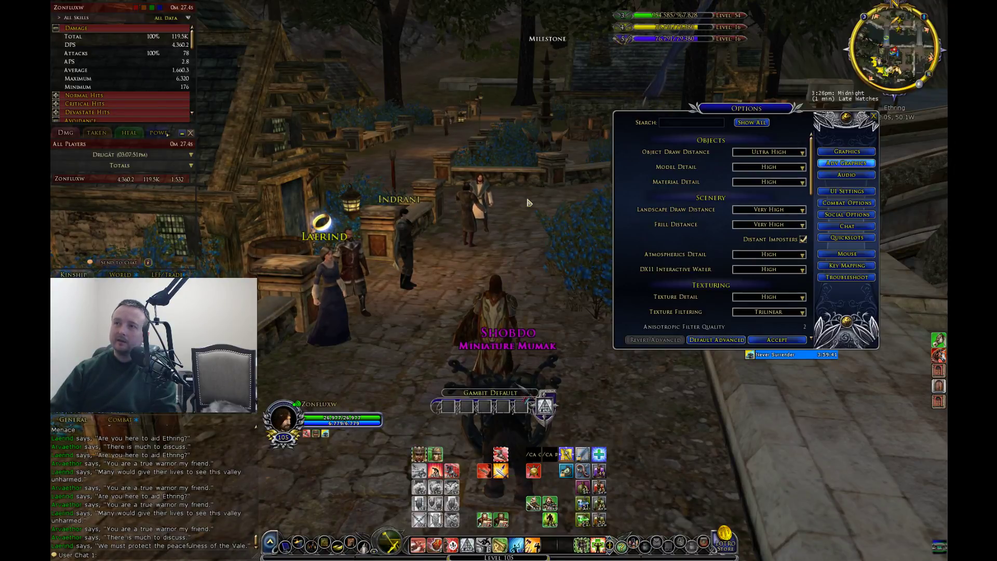
mouse_move(529, 185)
mouse_down()
mouse_move(582, 219)
mouse_move(519, 156)
mouse_move(540, 161)
mouse_move(509, 171)
mouse_move(519, 167)
mouse_move(550, 222)
mouse_move(537, 171)
mouse_up()
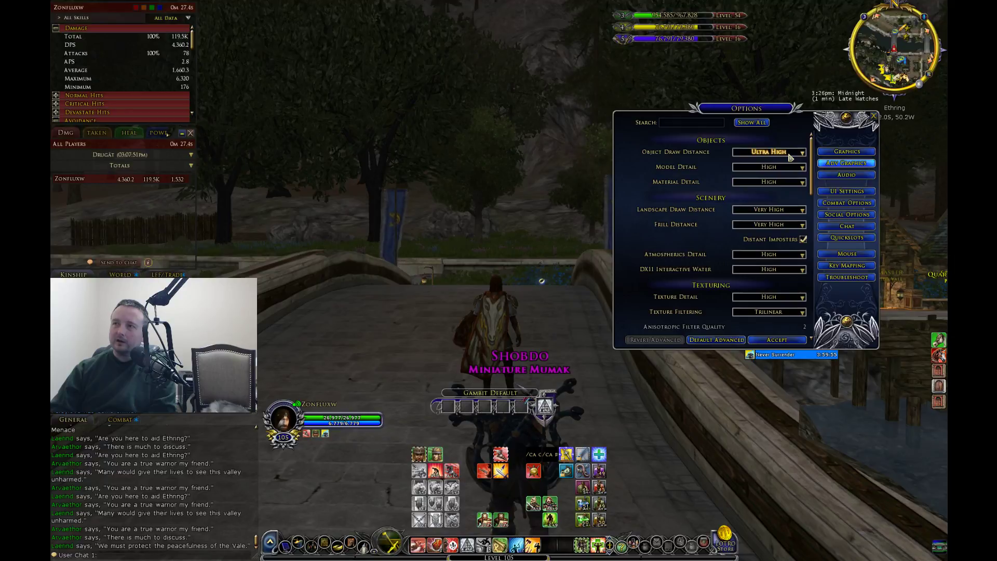
click(778, 167)
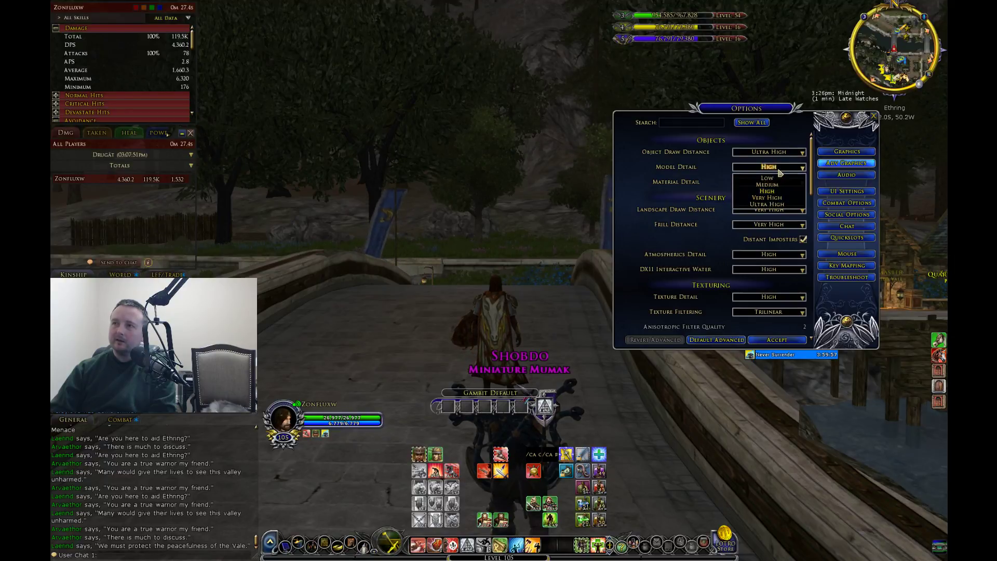
click(781, 170)
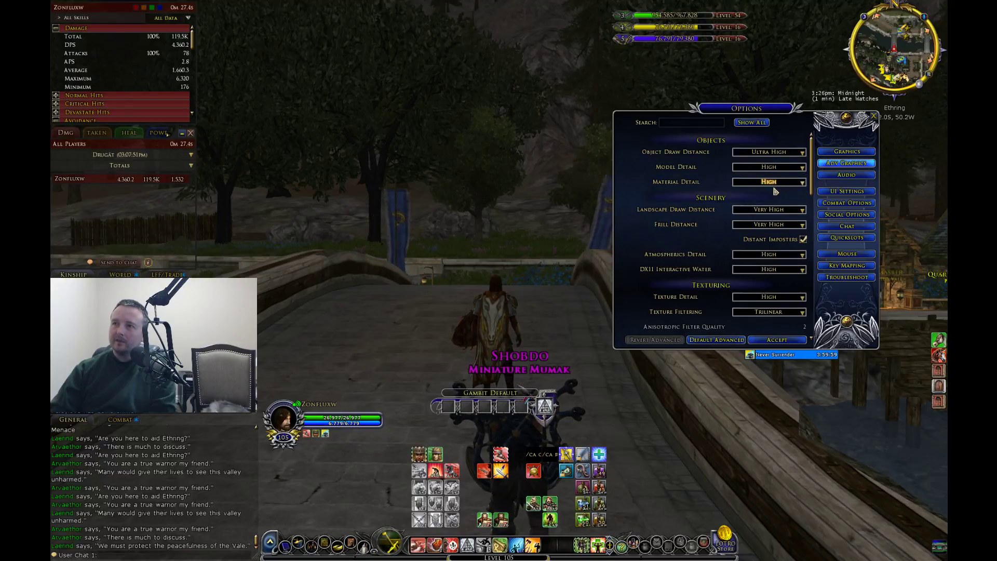
click(775, 192)
click(785, 187)
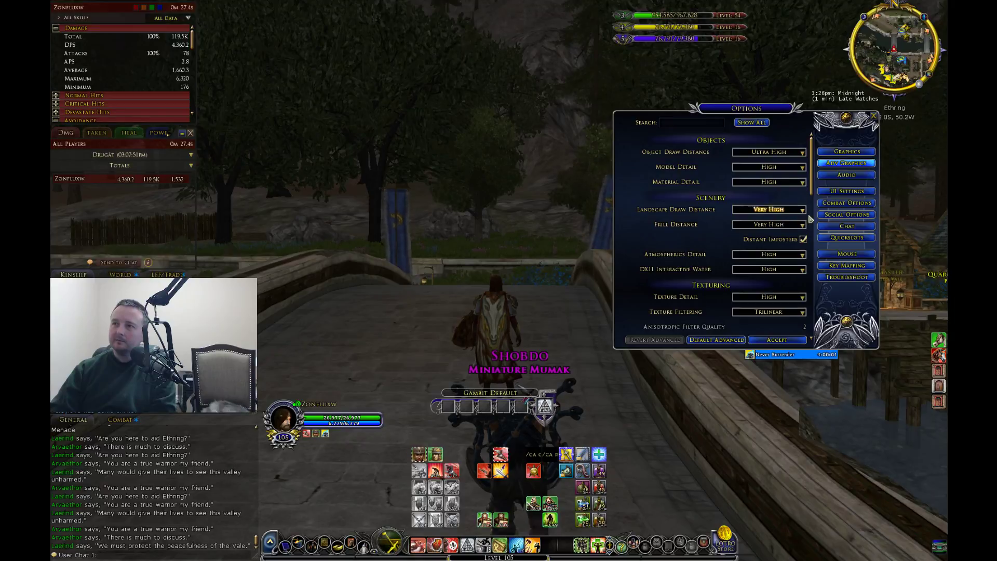
scroll(813, 196, down, 1)
scroll(813, 196, down, 2)
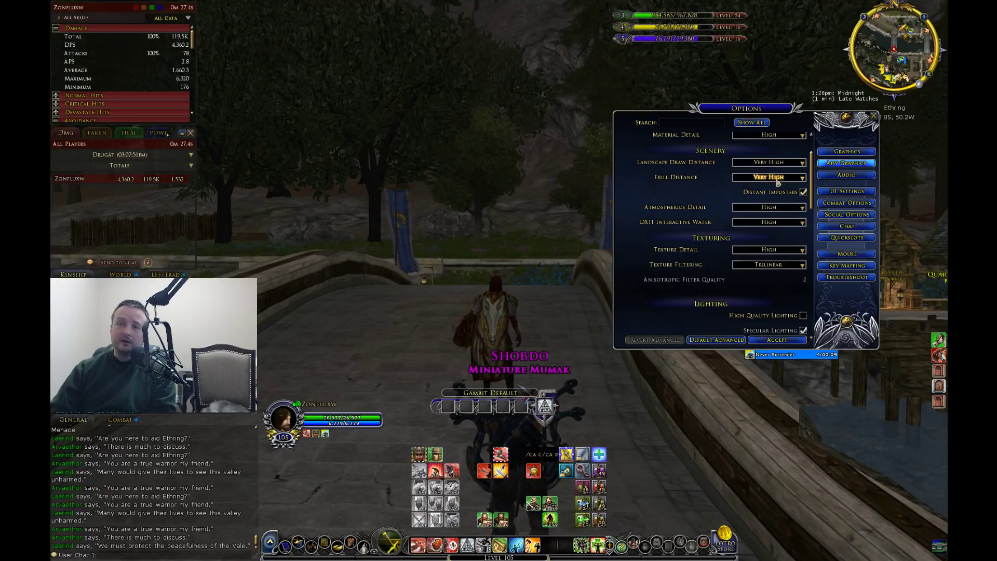
click(777, 181)
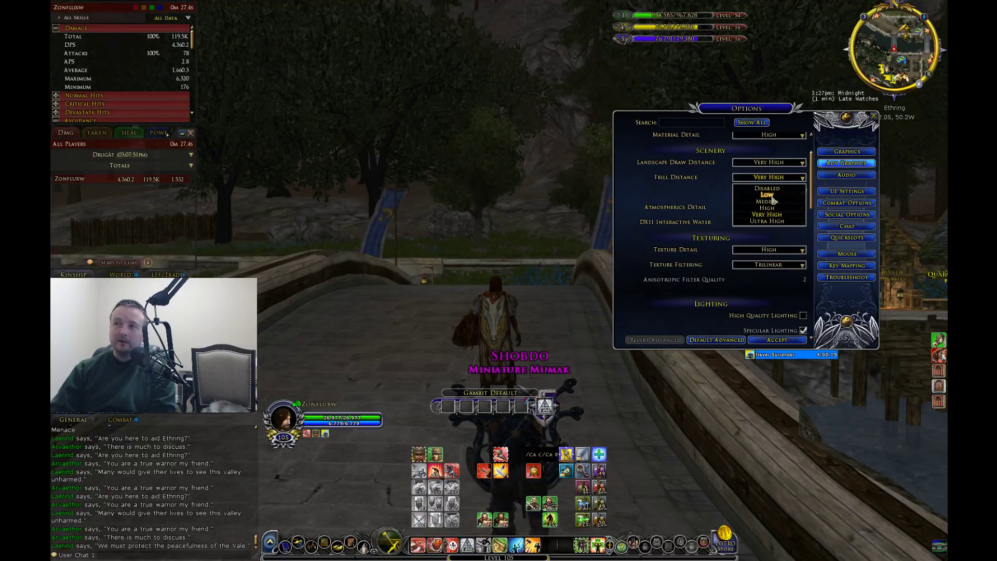
click(777, 179)
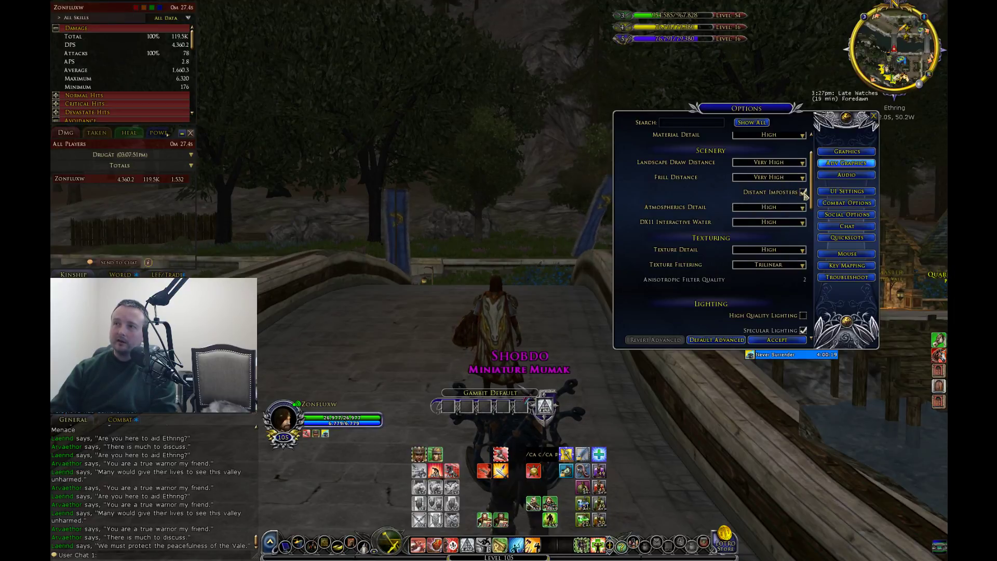
scroll(750, 176, down, 4)
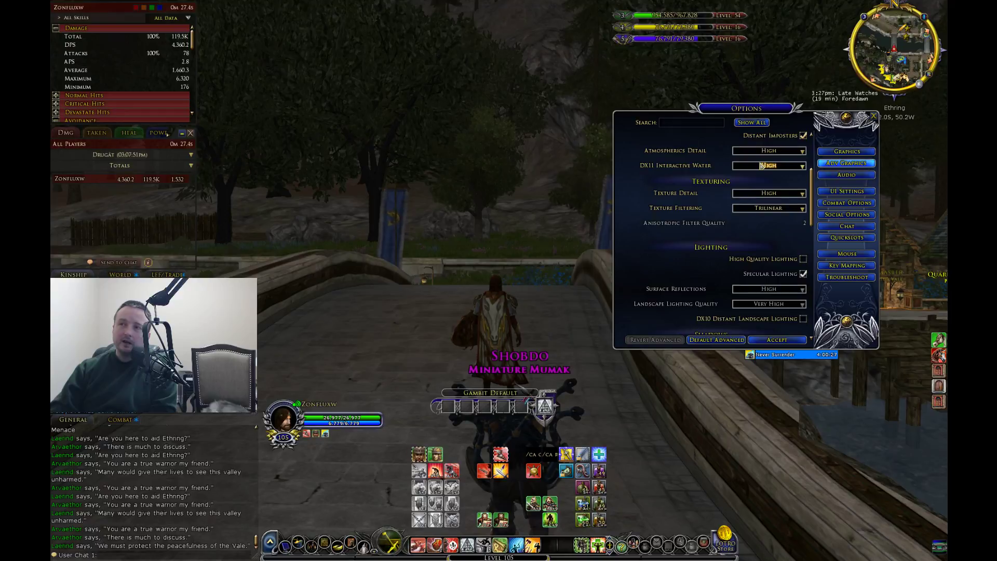
click(761, 165)
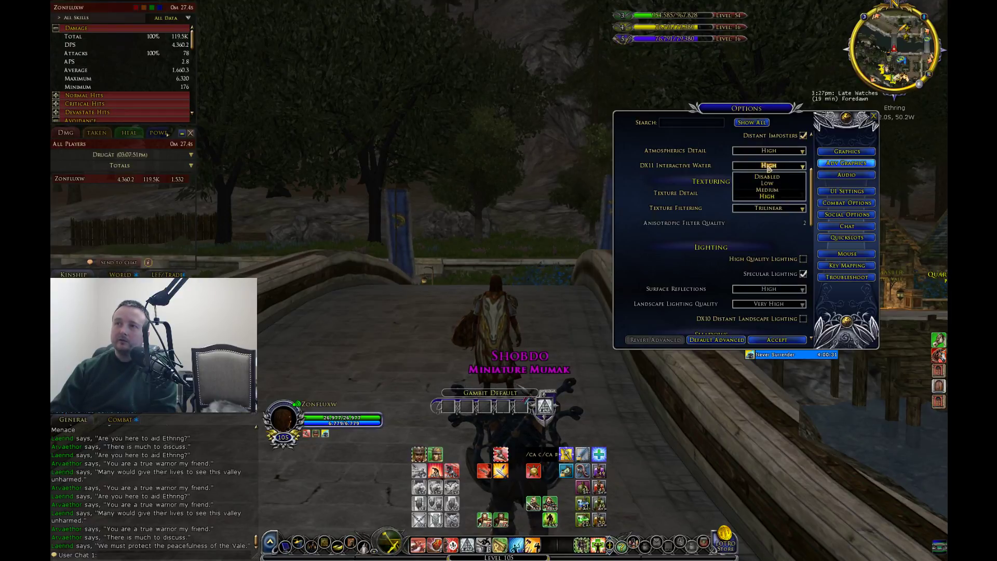
click(768, 166)
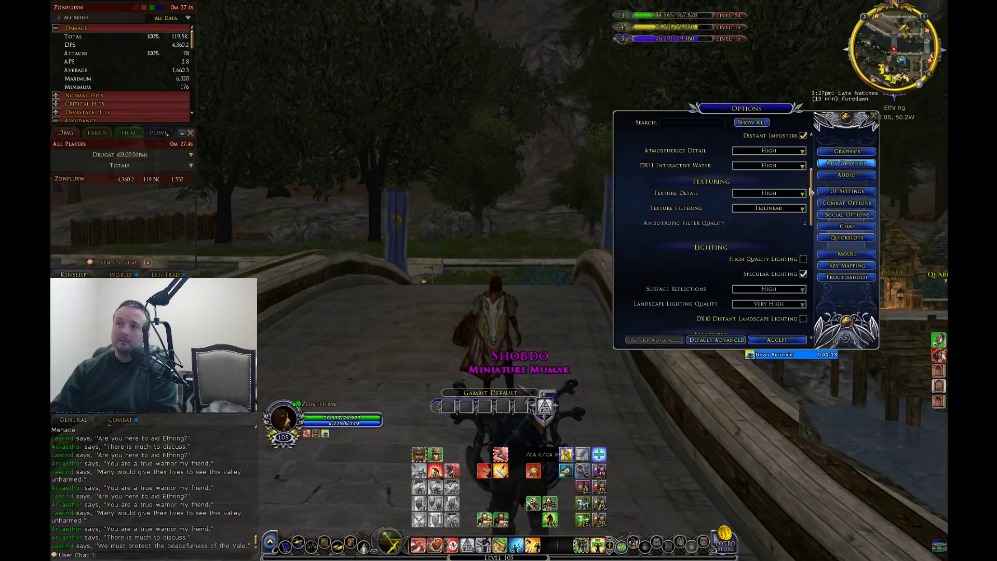
mouse_move(728, 200)
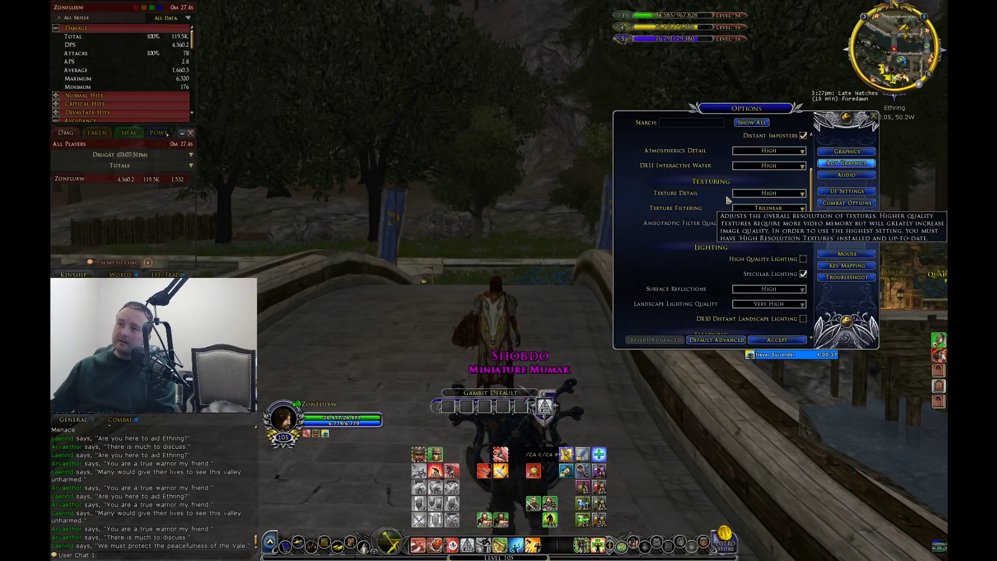
scroll(728, 200, down, 1)
click(787, 179)
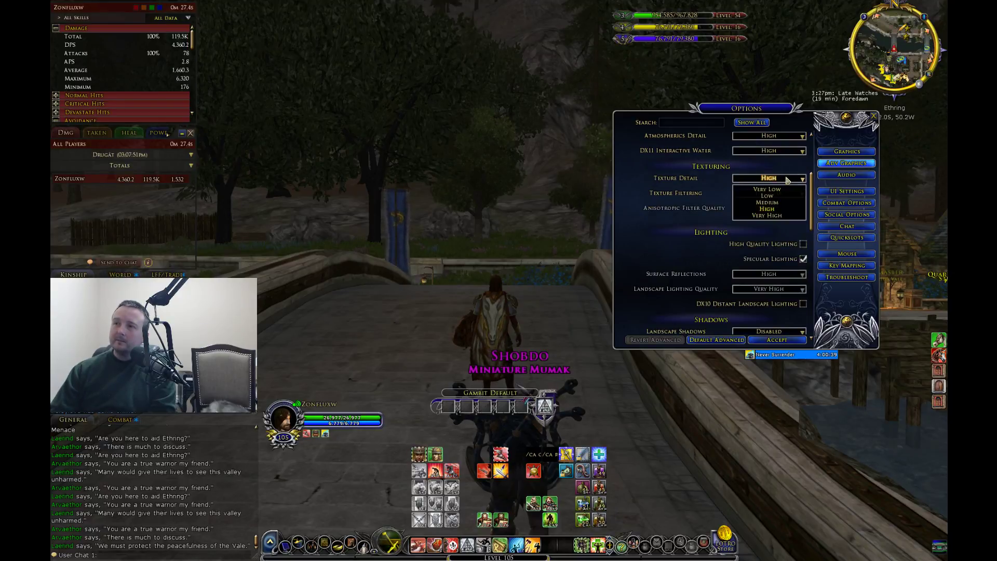
click(788, 180)
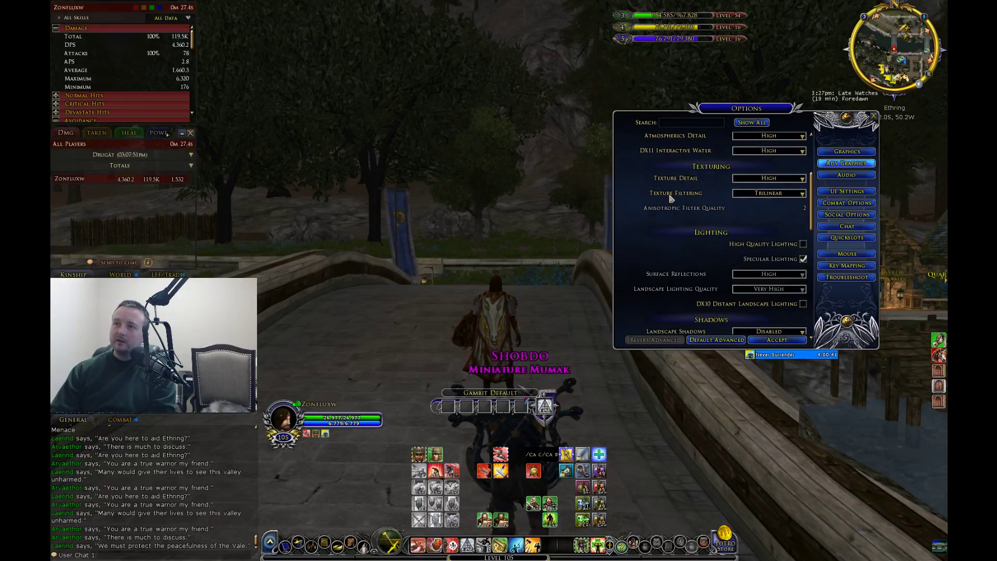
click(782, 193)
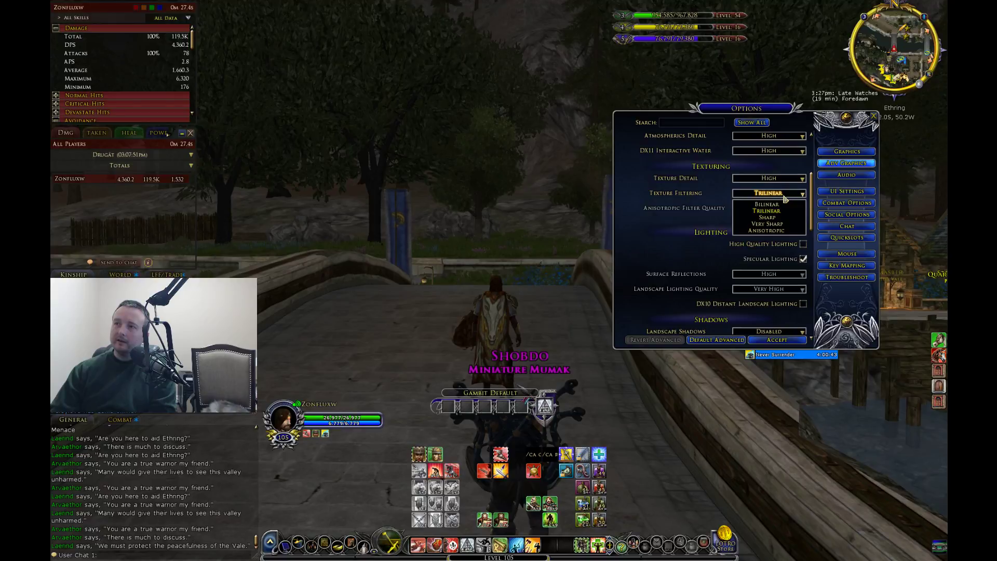
click(784, 197)
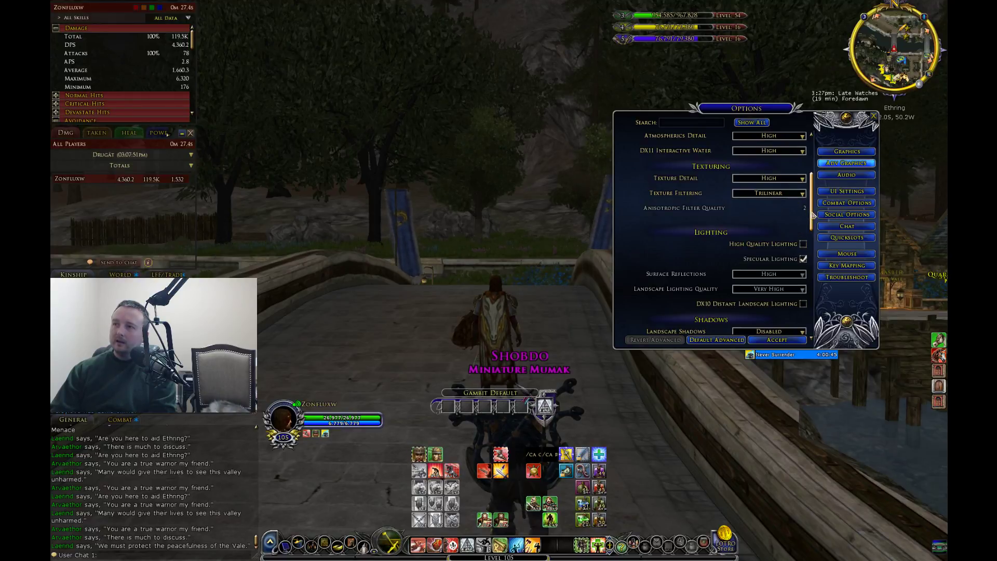
scroll(805, 218, down, 5)
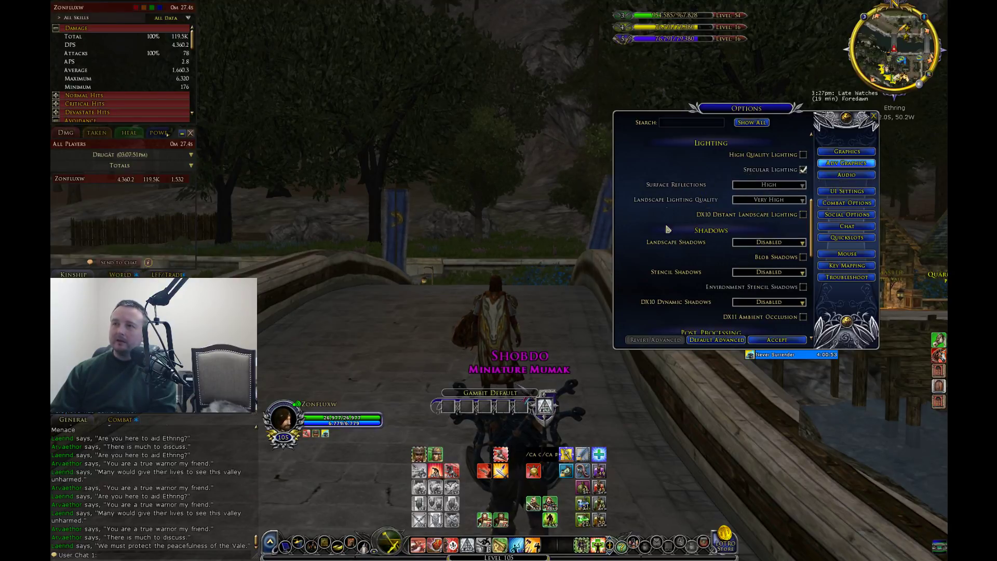
mouse_move(709, 177)
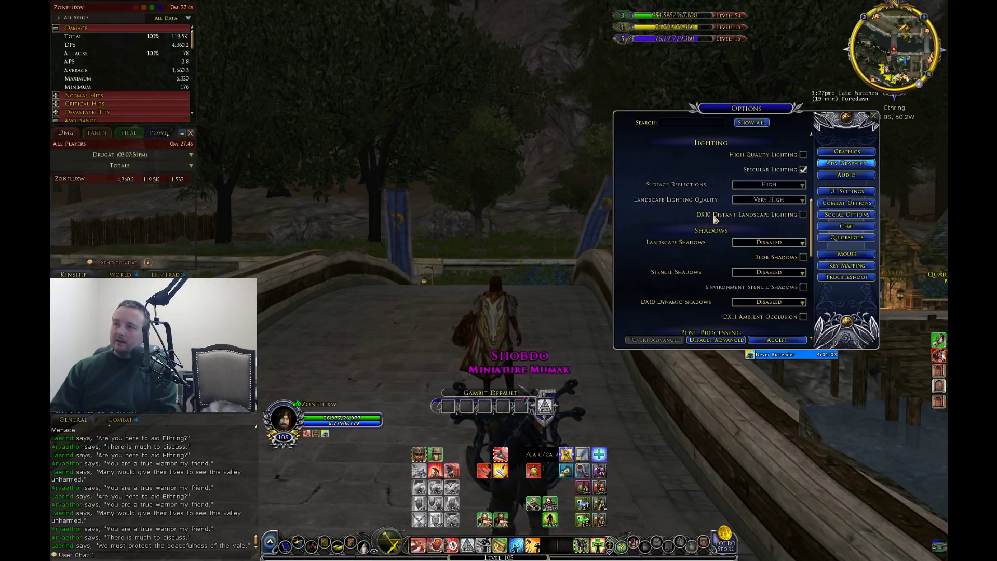
mouse_move(712, 221)
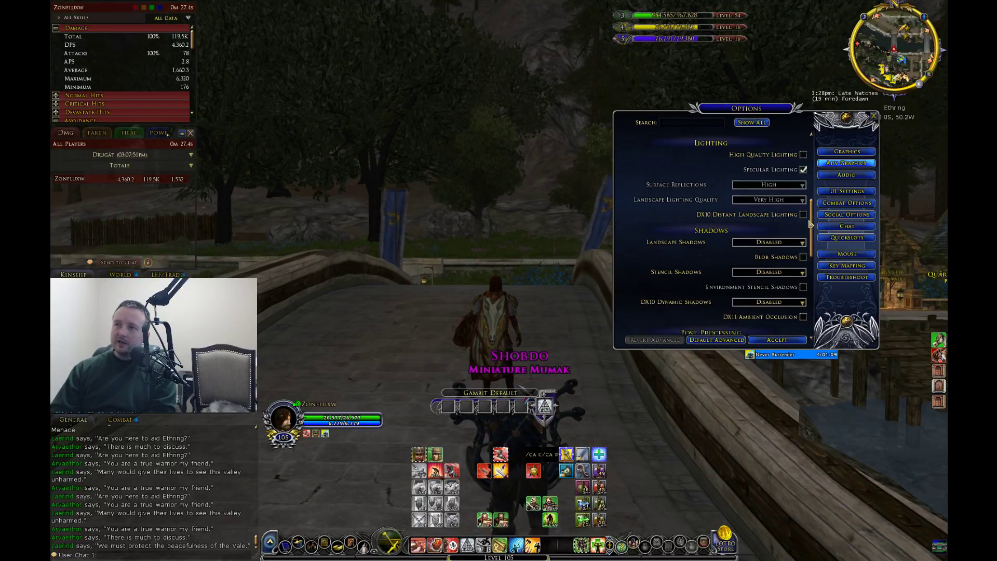
Scroll Advanced Graphics through Post Processing to Performance and Display, reading option tooltips without changing values
drag(807, 229, 811, 251)
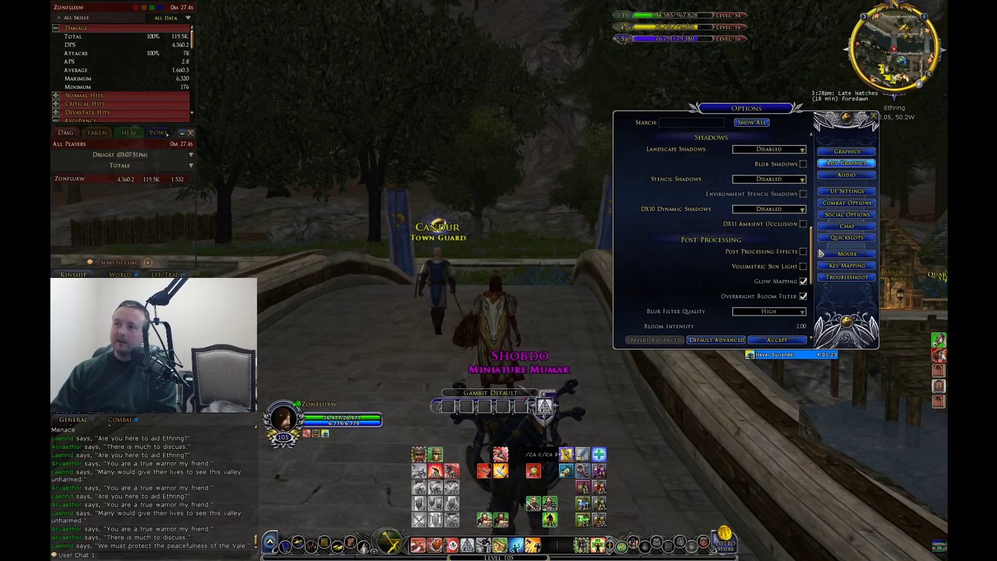
drag(810, 239, 808, 268)
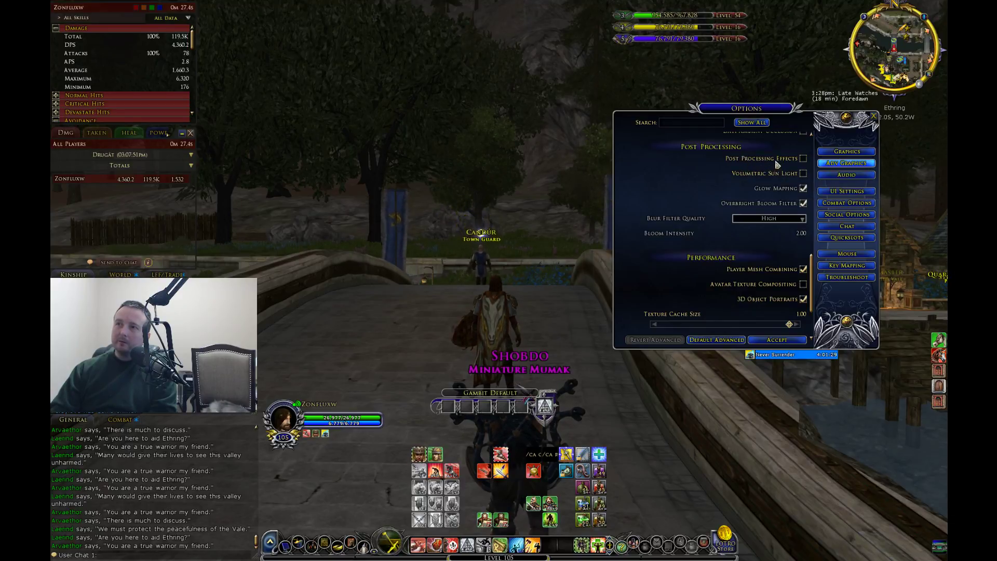
mouse_move(764, 165)
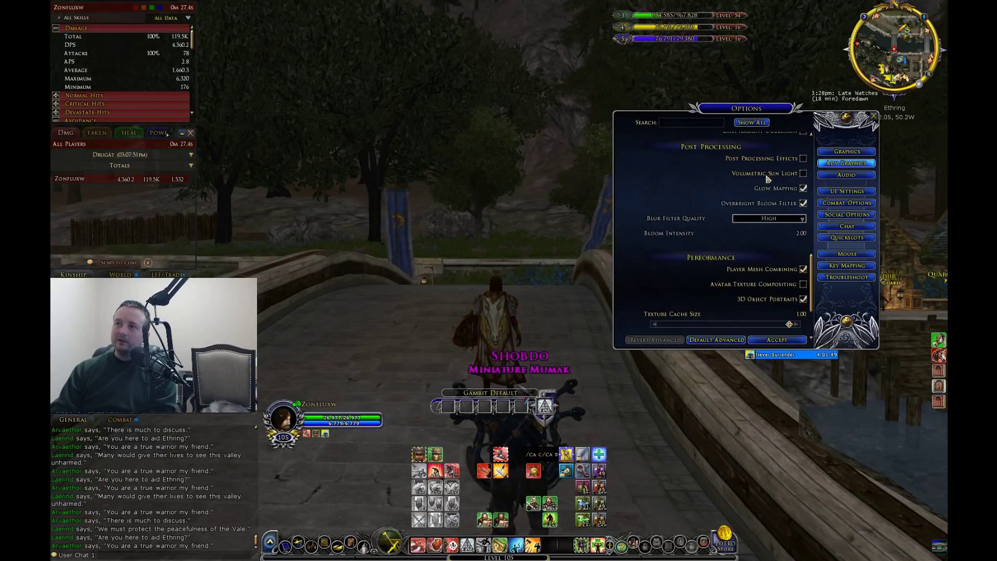
drag(813, 263, 814, 293)
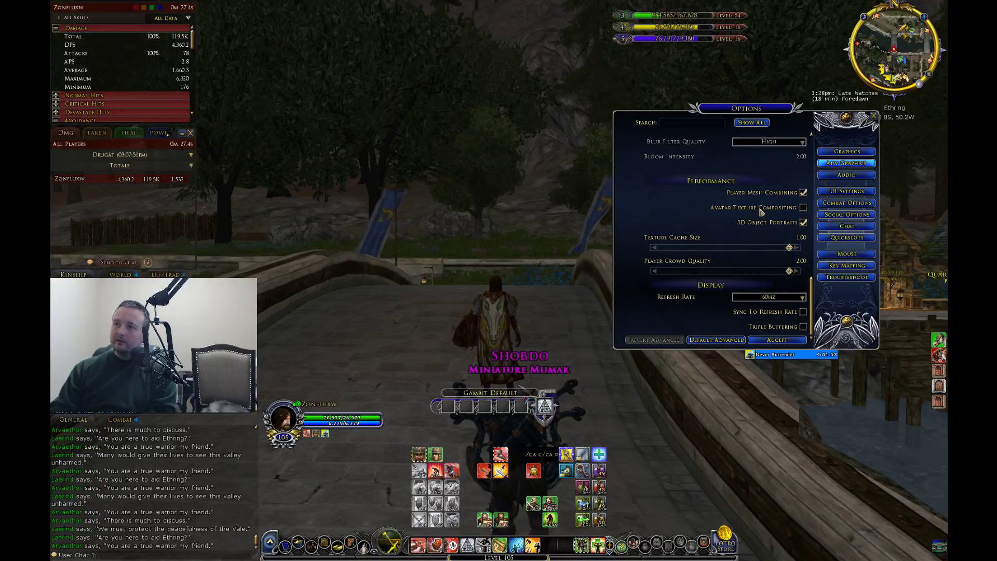
mouse_move(754, 199)
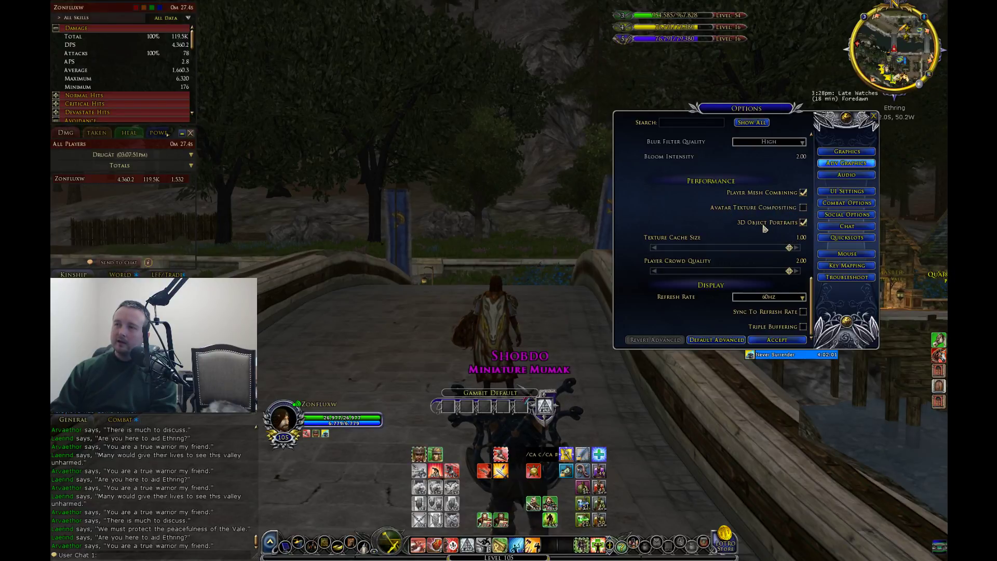
mouse_move(747, 230)
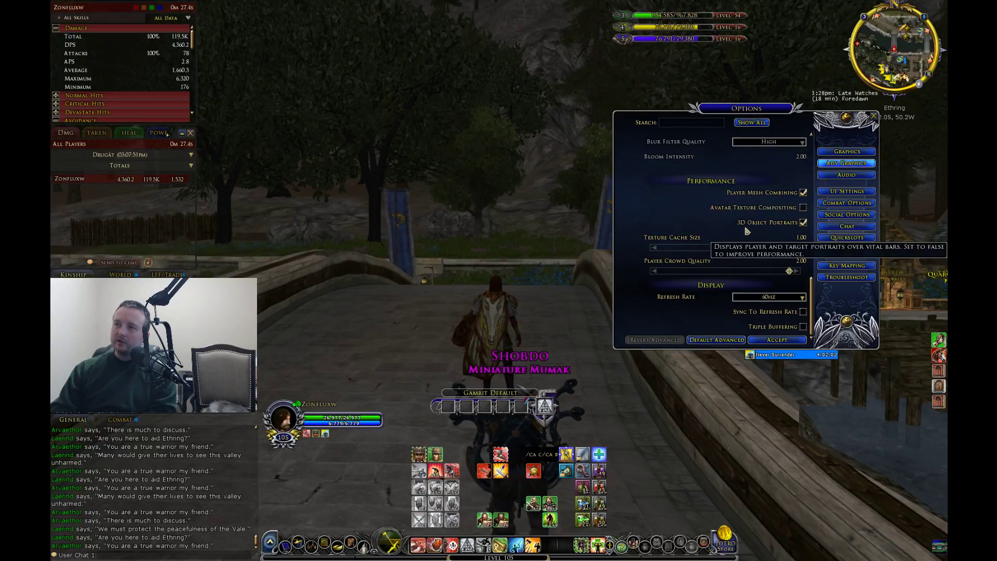
click(803, 223)
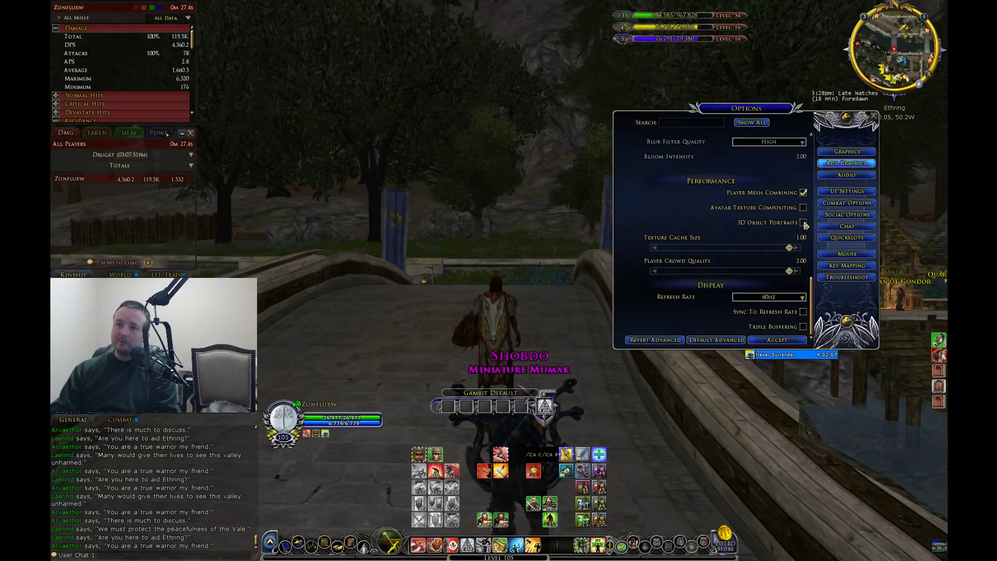
click(803, 223)
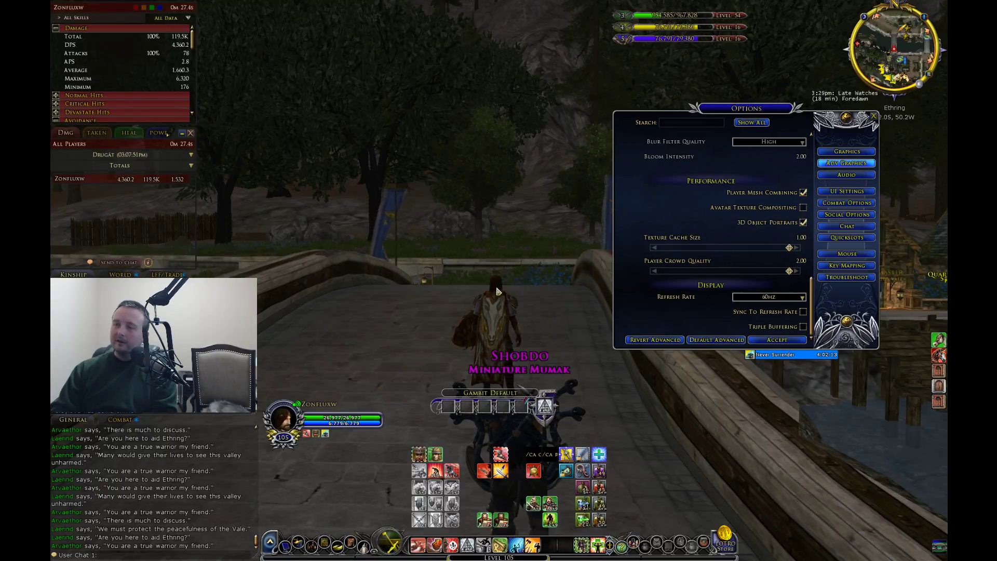
scroll(496, 292, up, 5)
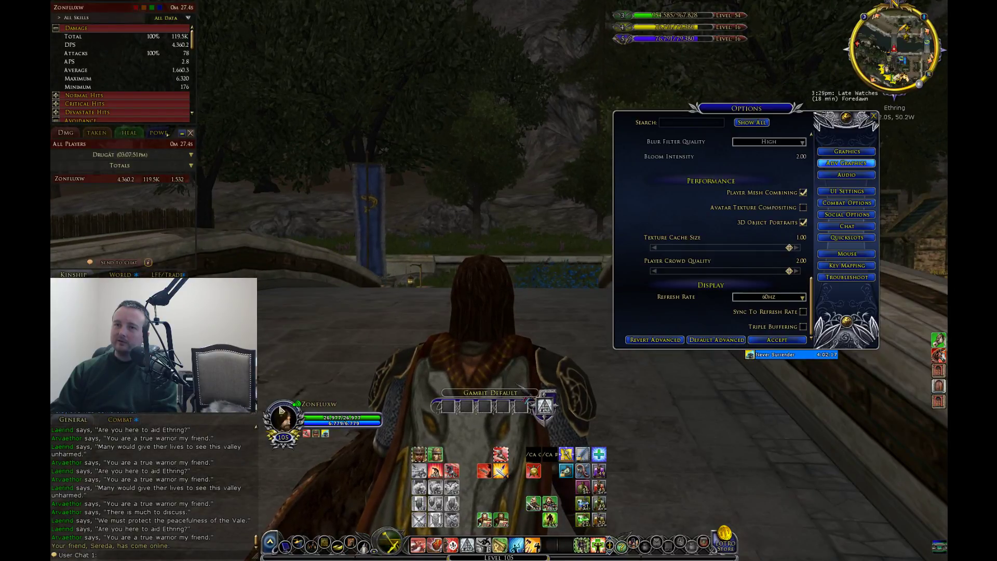
scroll(519, 333, down, 5)
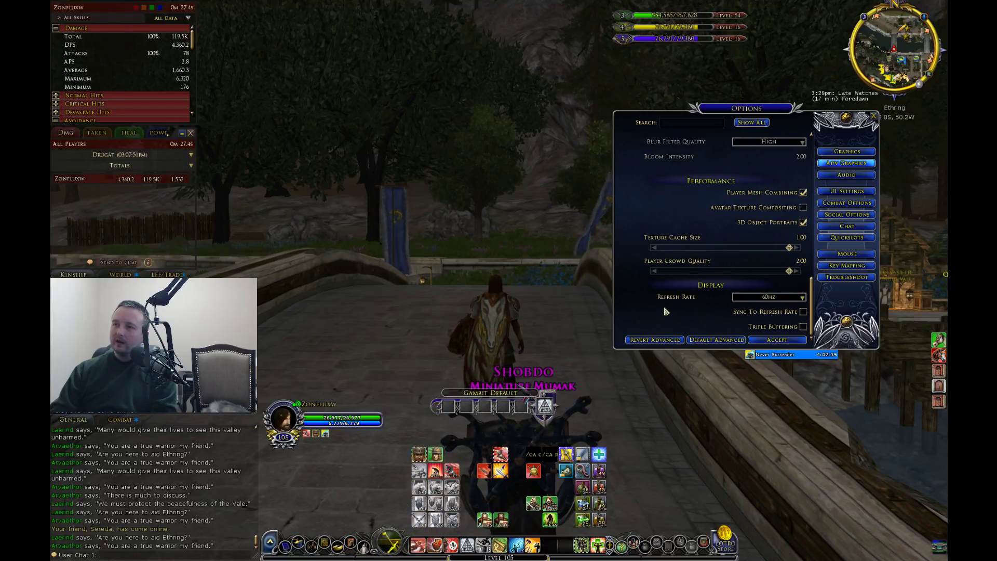
click(800, 300)
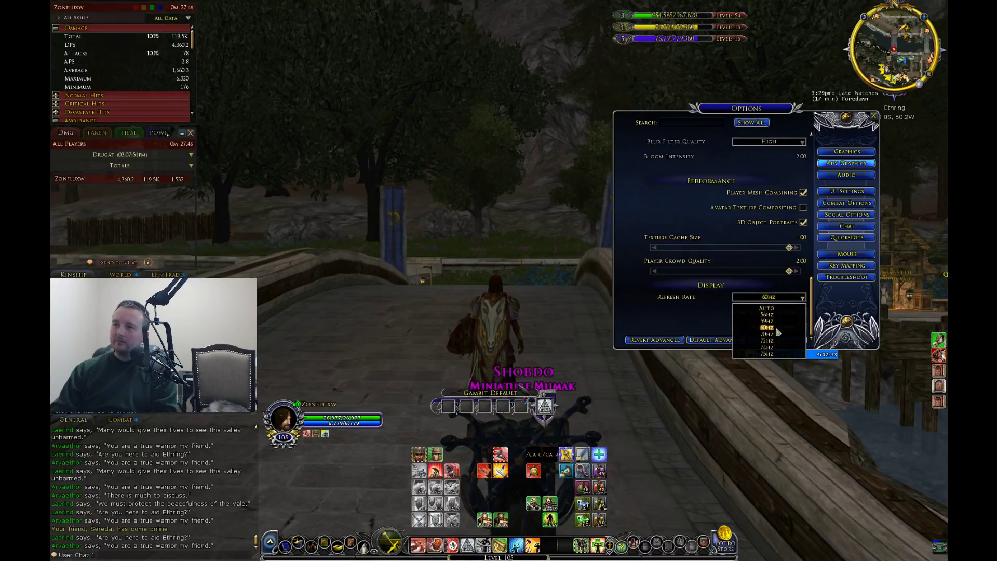
click(798, 297)
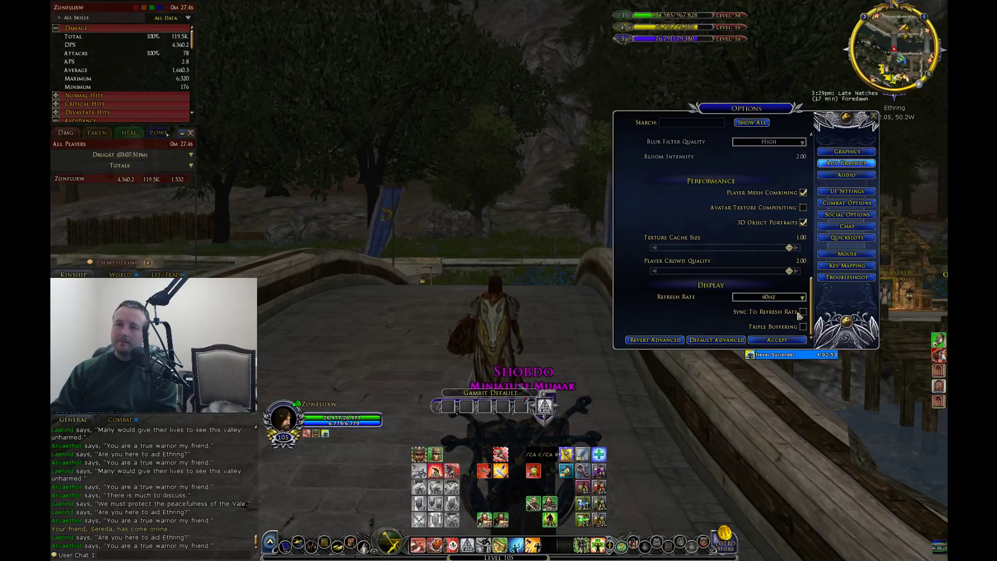
mouse_move(793, 317)
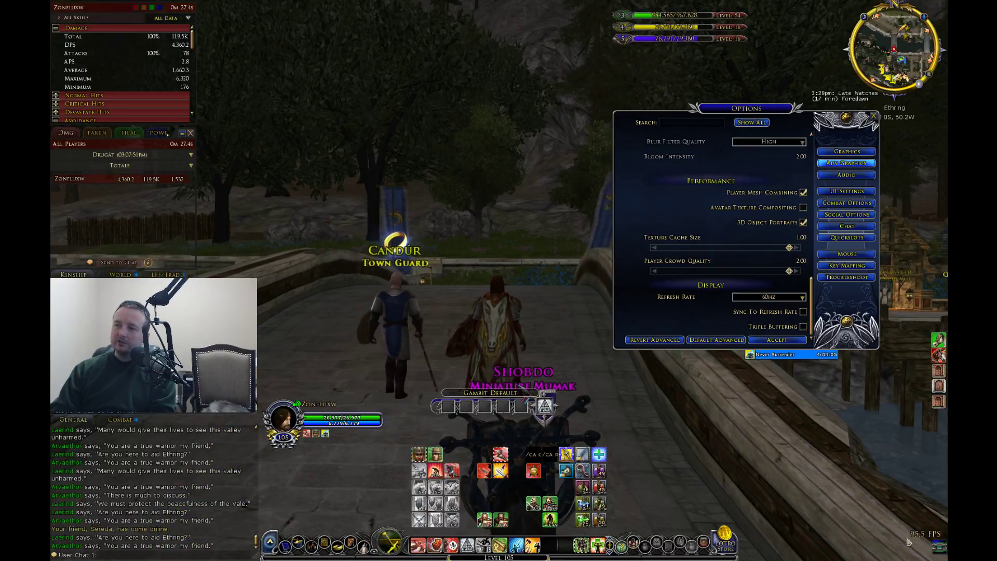
Swing the camera toward the houses, then accept the advanced settings (60Hz, Triple Buffering off)
drag(909, 543, 981, 543)
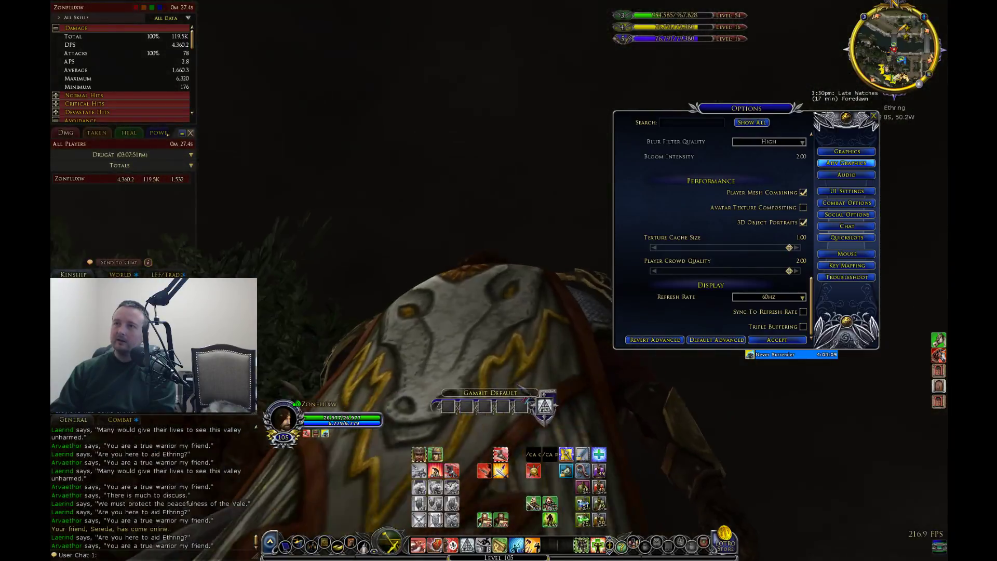
drag(445, 301, 445, 301)
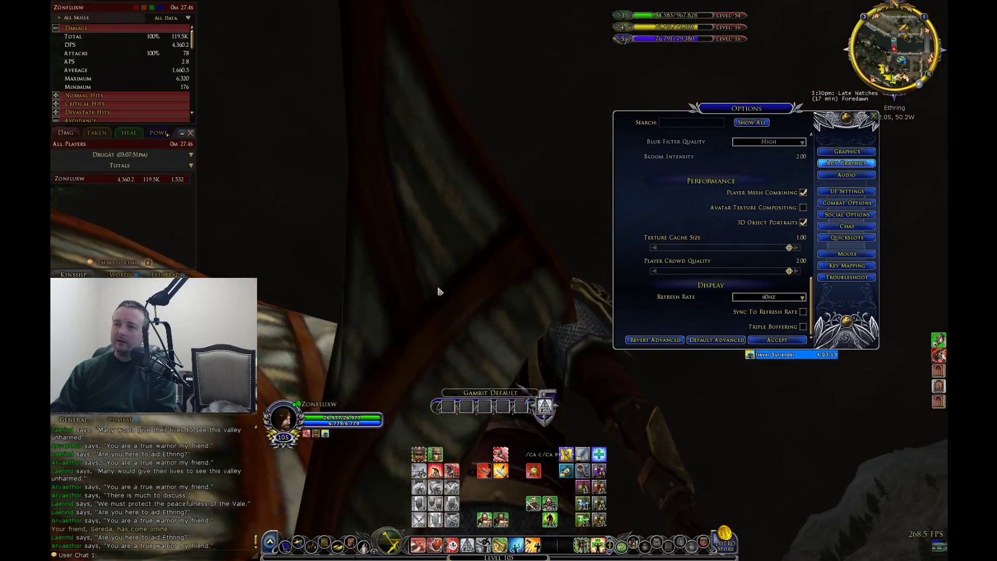
scroll(445, 301, down, 5)
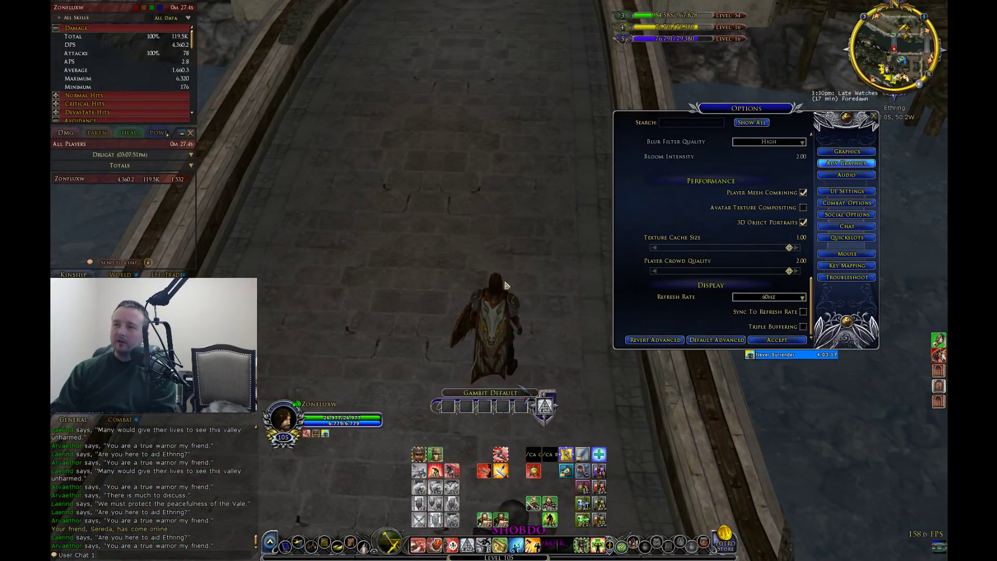
drag(496, 270, 508, 290)
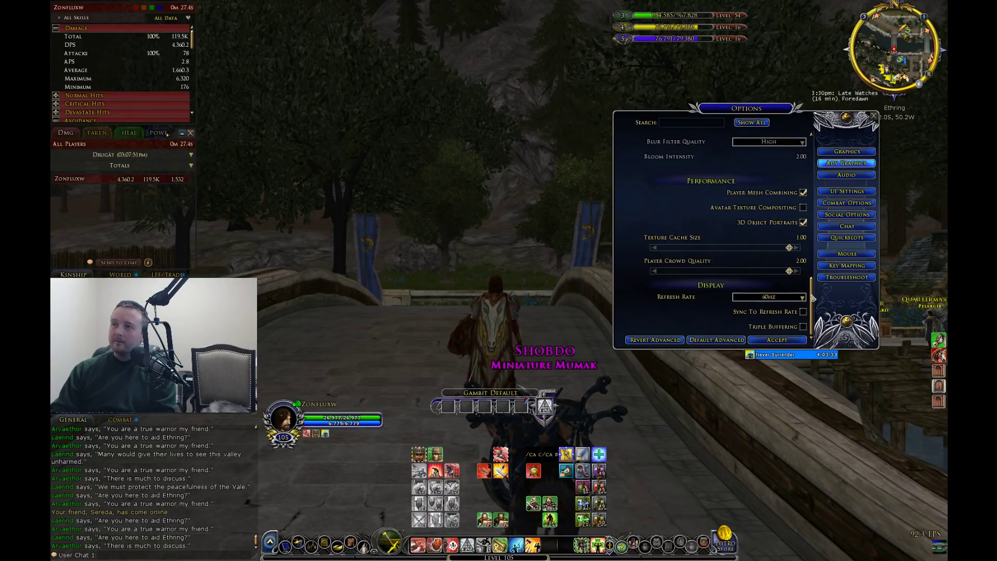
click(777, 341)
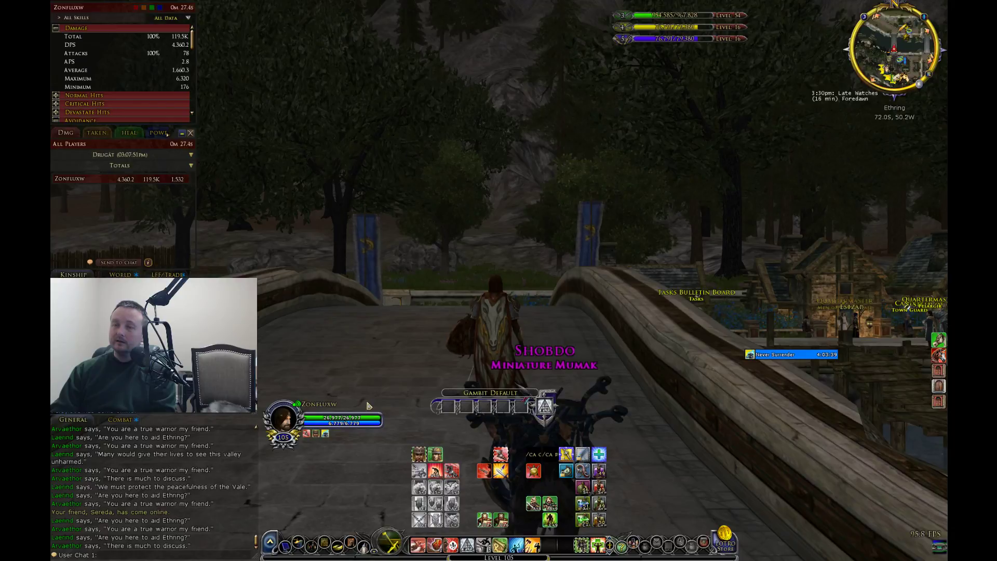